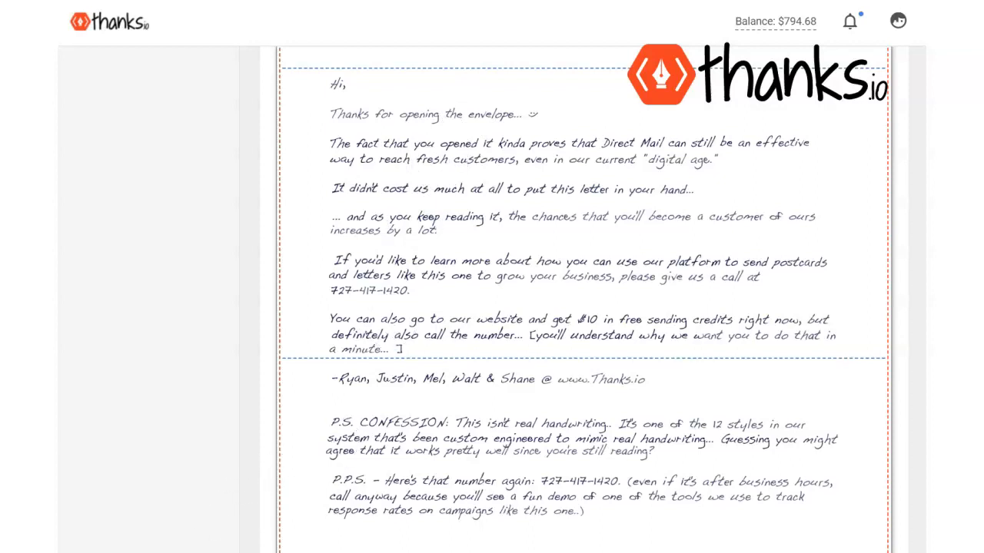
pyautogui.moveTo(479, 308)
pyautogui.mouseDown()
pyautogui.moveTo(412, 294)
pyautogui.moveTo(447, 287)
pyautogui.mouseUp()
pyautogui.moveTo(629, 432)
pyautogui.mouseDown()
pyautogui.moveTo(562, 459)
pyautogui.moveTo(562, 472)
pyautogui.moveTo(558, 461)
pyautogui.moveTo(564, 473)
pyautogui.mouseUp()
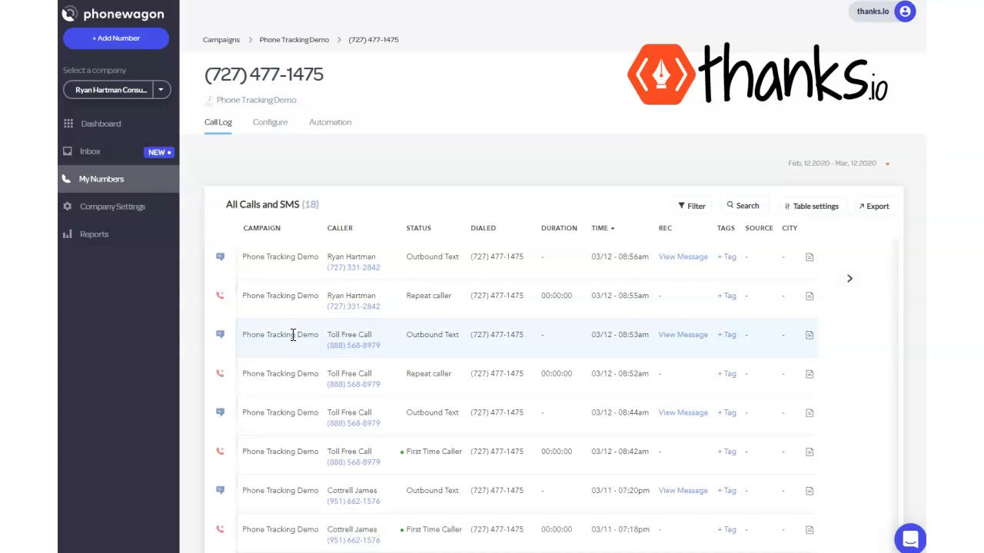
# Review the tracking number's automation rules and the text messages sent after missed calls from first-time and returning callers.
pyautogui.click(337, 123)
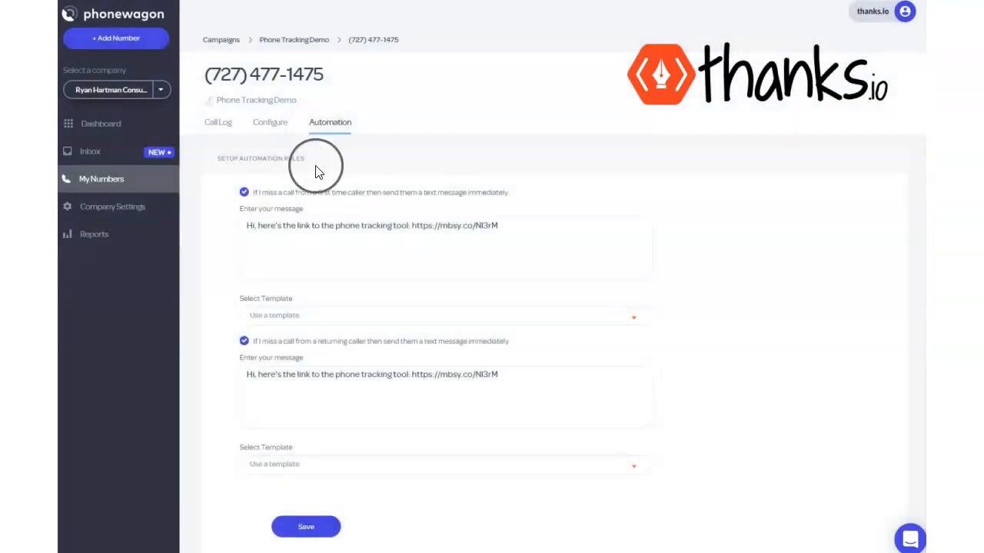
pyautogui.moveTo(589, 230); pyautogui.dragTo(252, 222)
pyautogui.moveTo(518, 378); pyautogui.dragTo(202, 373)
pyautogui.click(289, 234)
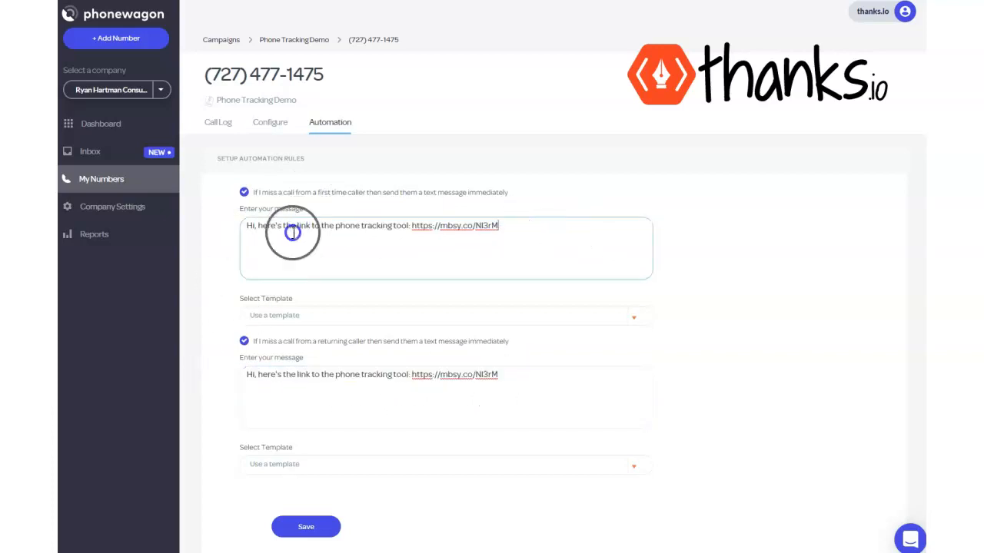
pyautogui.tripleClick(294, 226)
pyautogui.moveTo(508, 375); pyautogui.dragTo(188, 387)
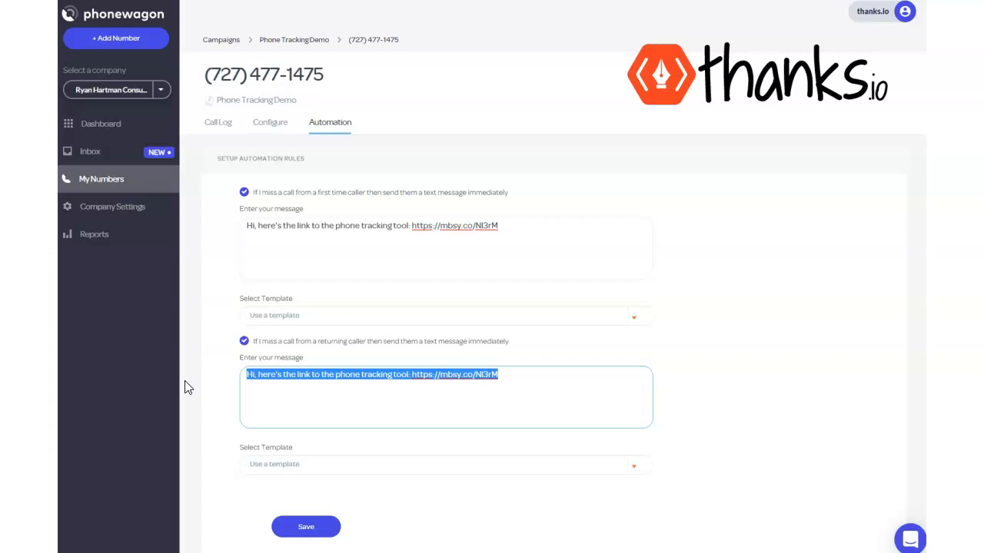
# Check the number's configuration, and open the Demo Greeting call flow for editing.
pyautogui.click(270, 123)
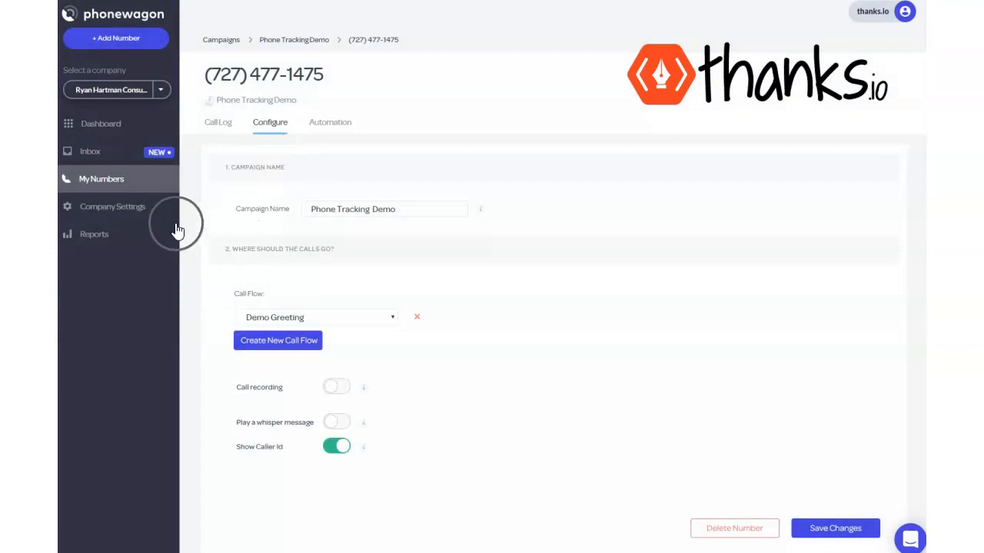
pyautogui.click(123, 179)
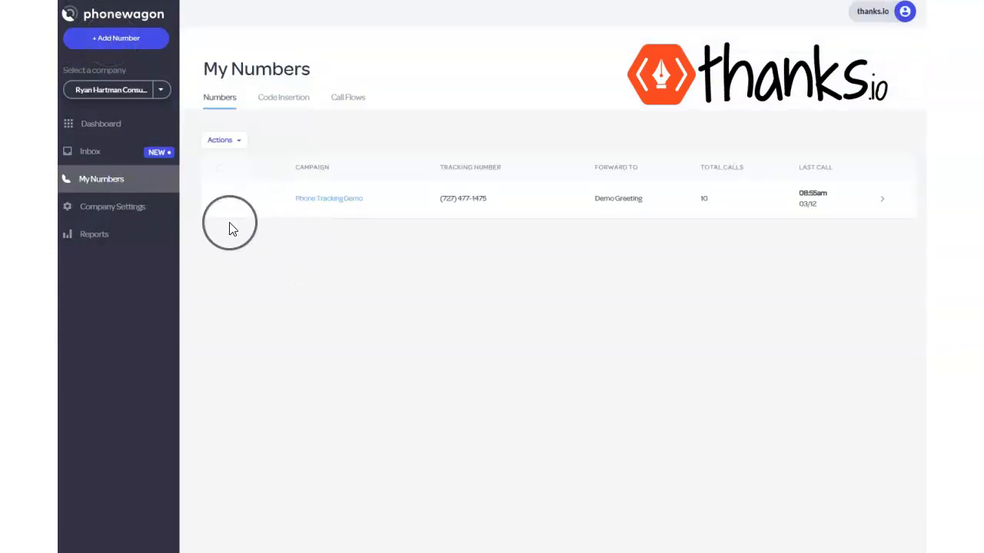
pyautogui.click(356, 99)
pyautogui.click(171, 191)
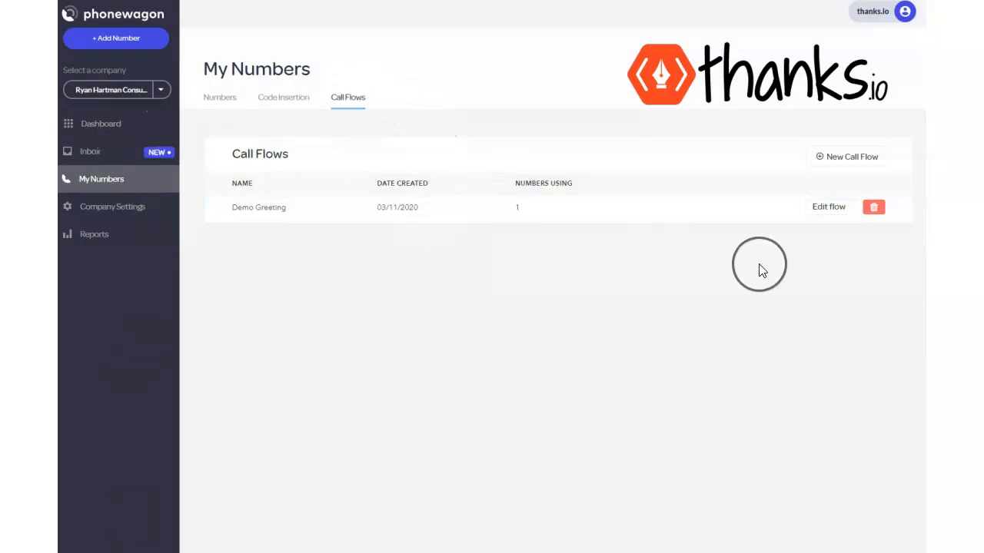
pyautogui.click(833, 209)
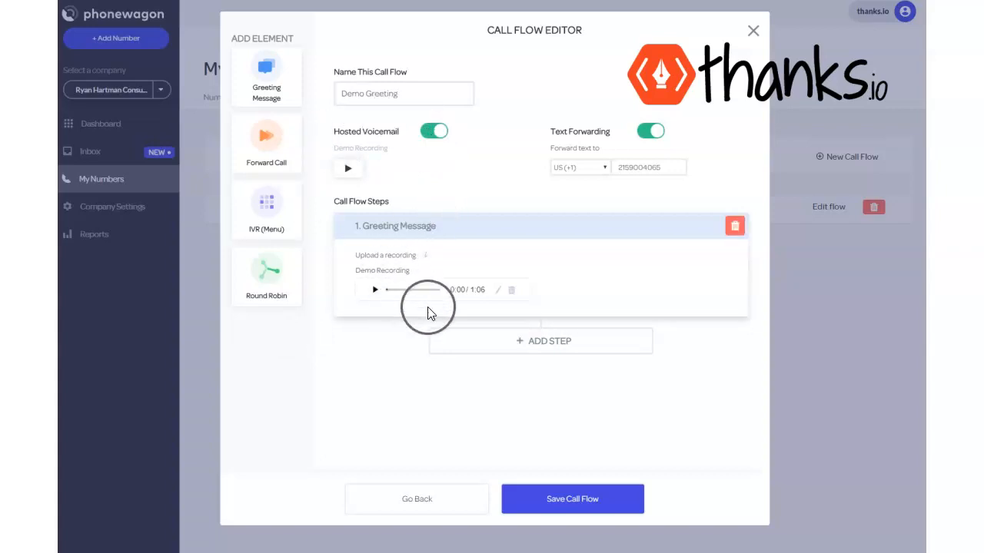
# Look at the recording options for the call flow greeting without changing them, and point out the Text Forwarding setting.
pyautogui.click(498, 291)
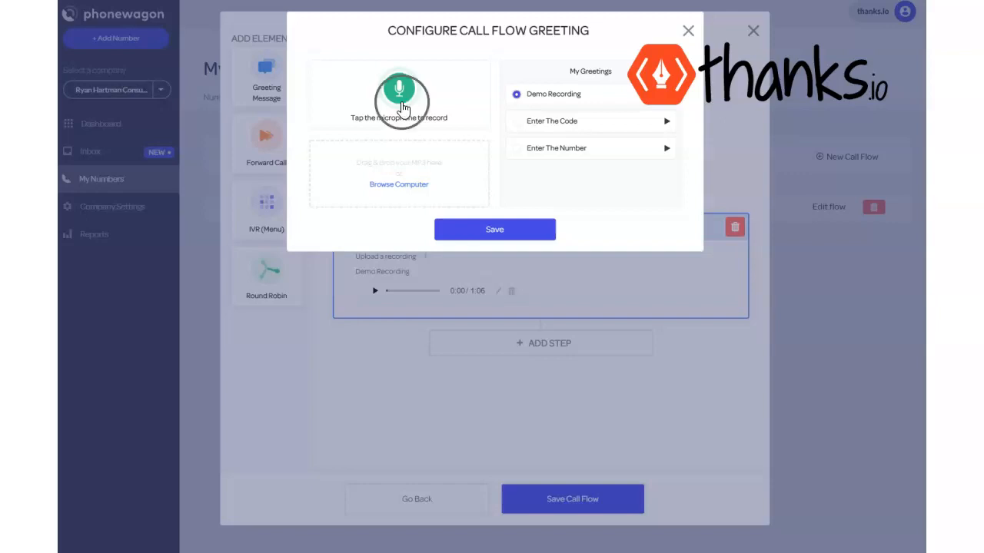
pyautogui.click(689, 33)
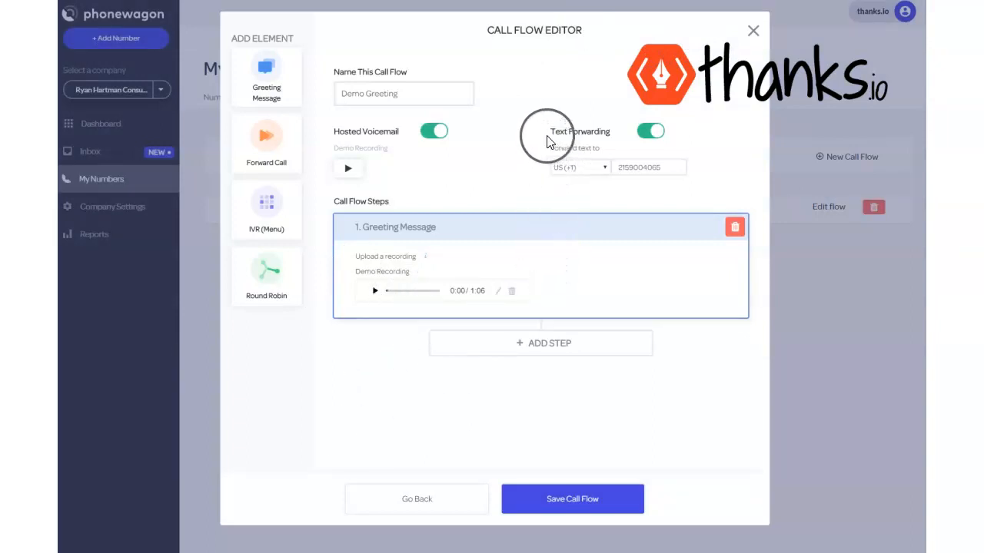
pyautogui.moveTo(549, 135); pyautogui.dragTo(609, 133)
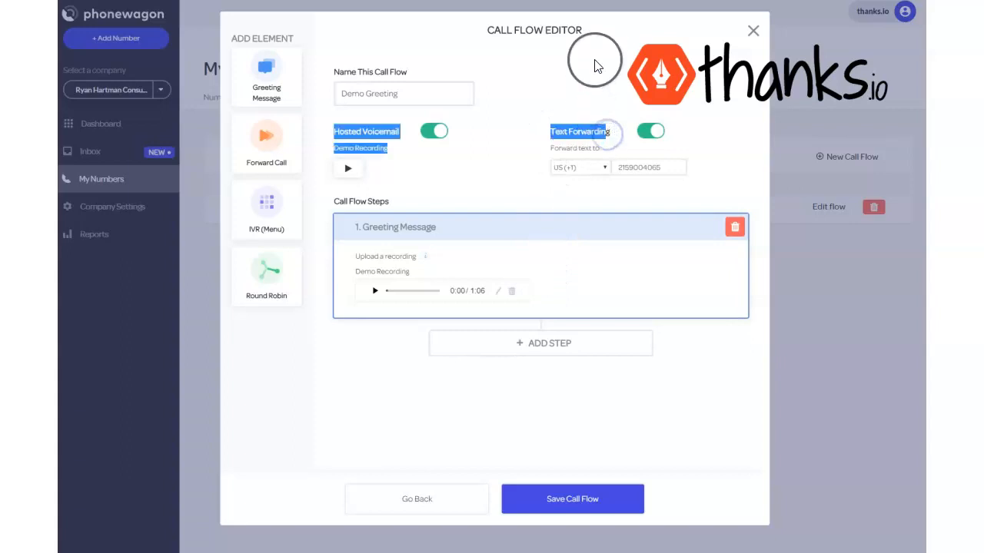
pyautogui.click(385, 408)
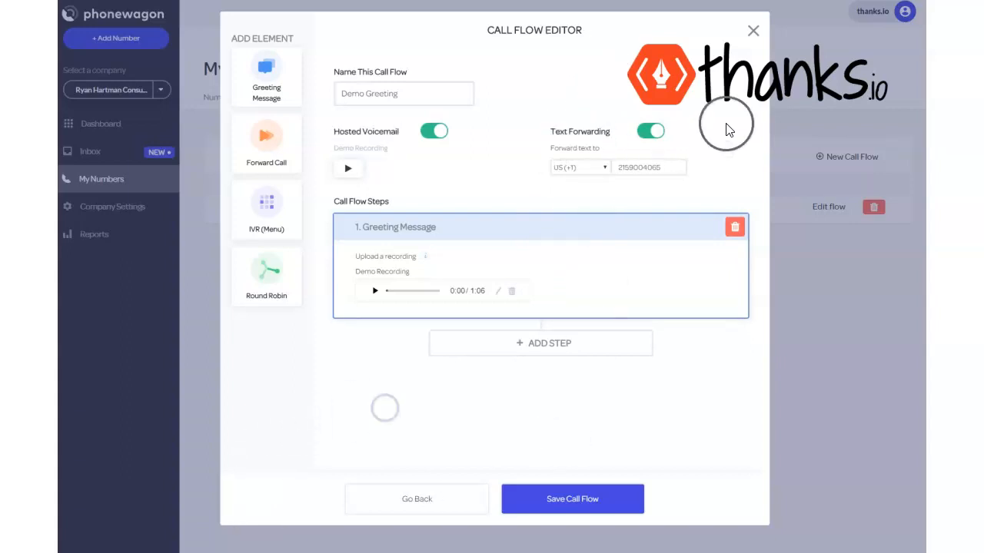
# Add an IVR menu step after the greeting message and switch its recording to a robo message.
pyautogui.click(561, 366)
pyautogui.click(589, 395)
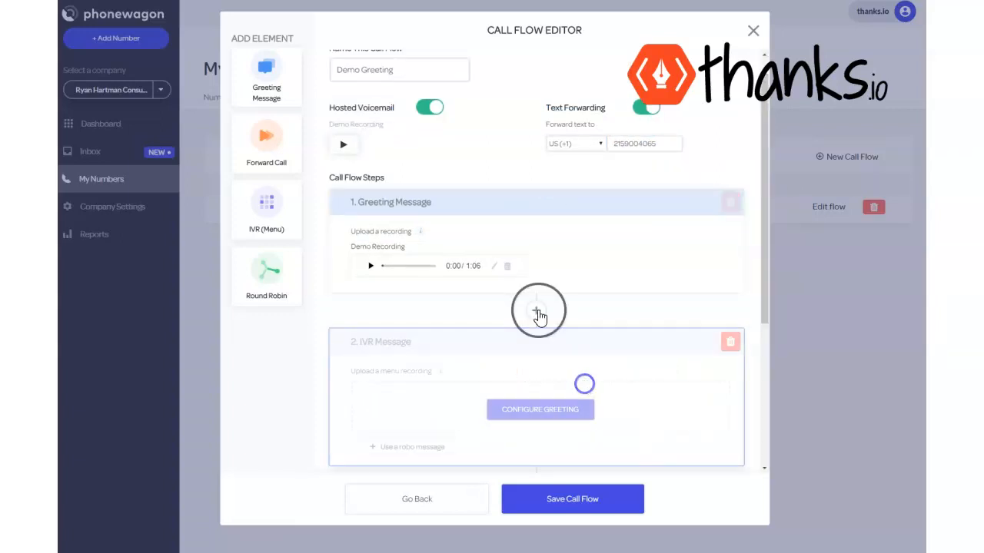
pyautogui.click(382, 397)
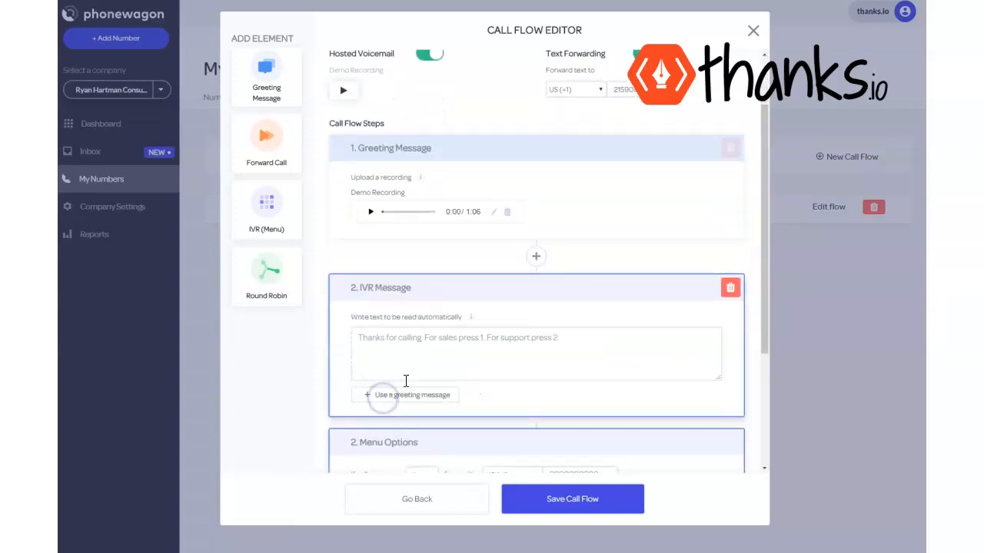
# Examine the IVR menu options for caller key presses, forwarding numbers and ring time.
pyautogui.scroll(-3, 391, 382)
pyautogui.click(415, 288)
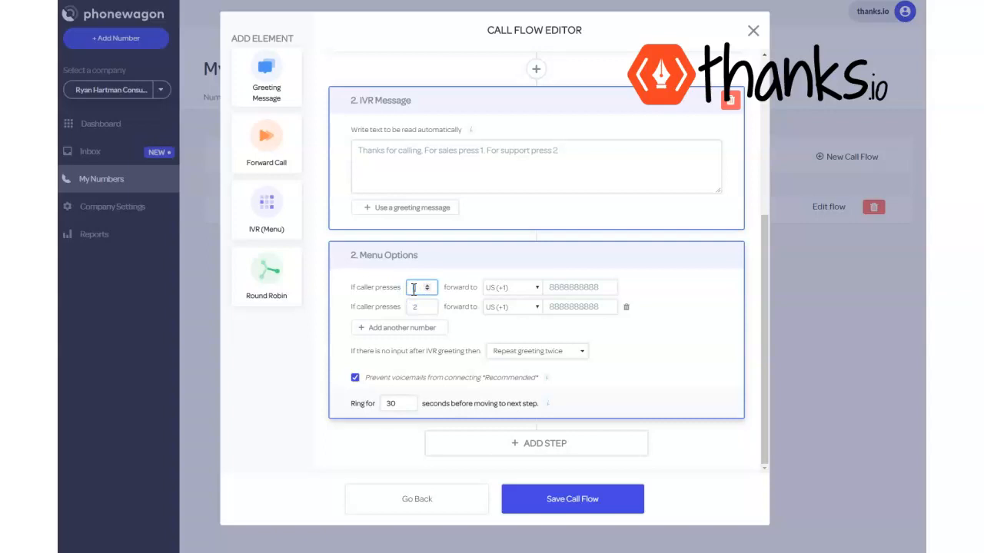
pyautogui.click(555, 291)
pyautogui.click(600, 308)
pyautogui.click(570, 323)
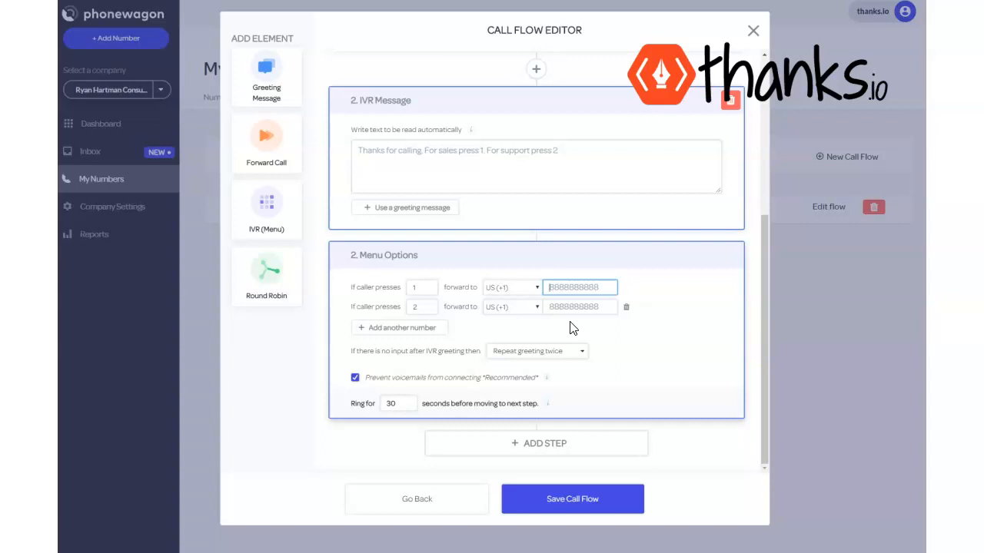
pyautogui.moveTo(546, 407)
# Delete the IVR message step and save the Demo Greeting call flow.
pyautogui.scroll(4, 547, 415)
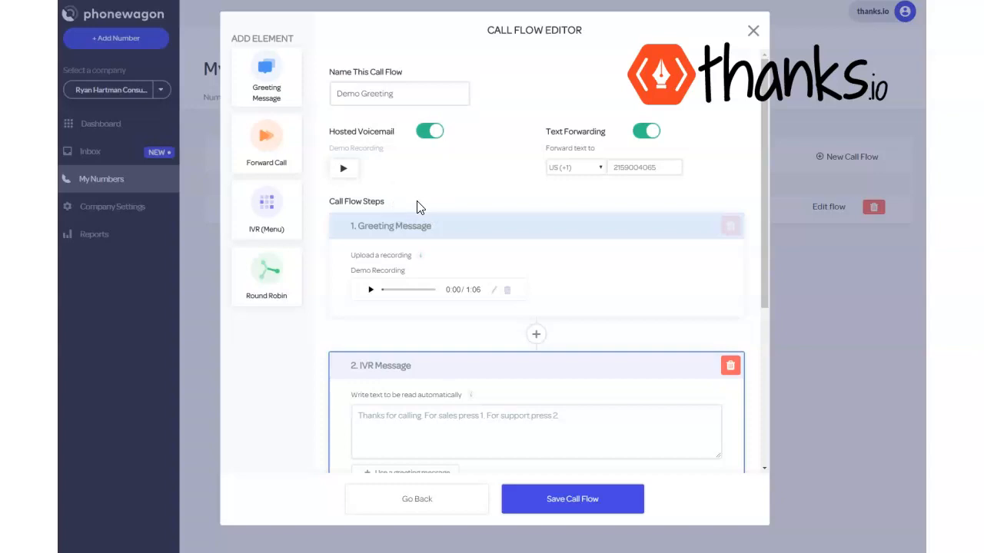
pyautogui.click(402, 180)
pyautogui.scroll(-3, 622, 311)
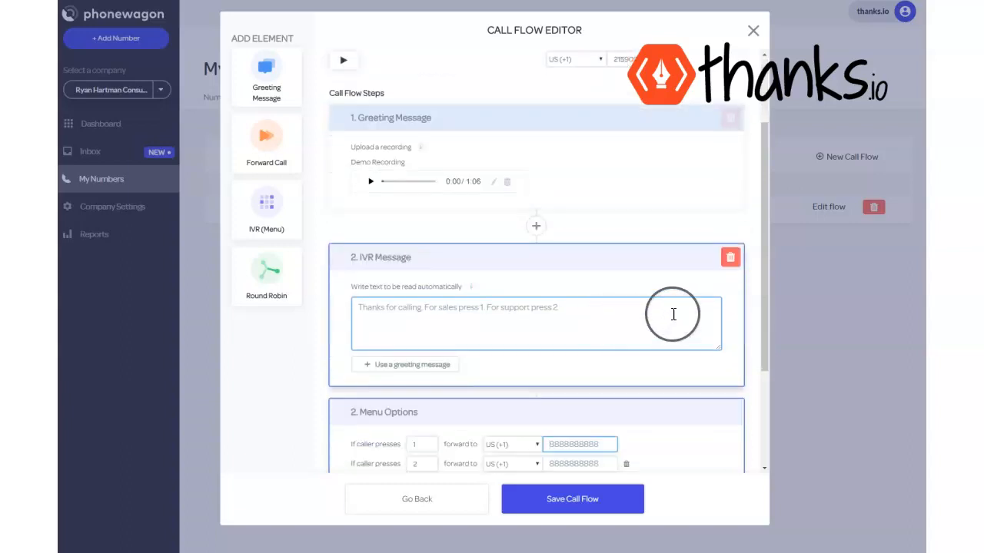
pyautogui.click(728, 256)
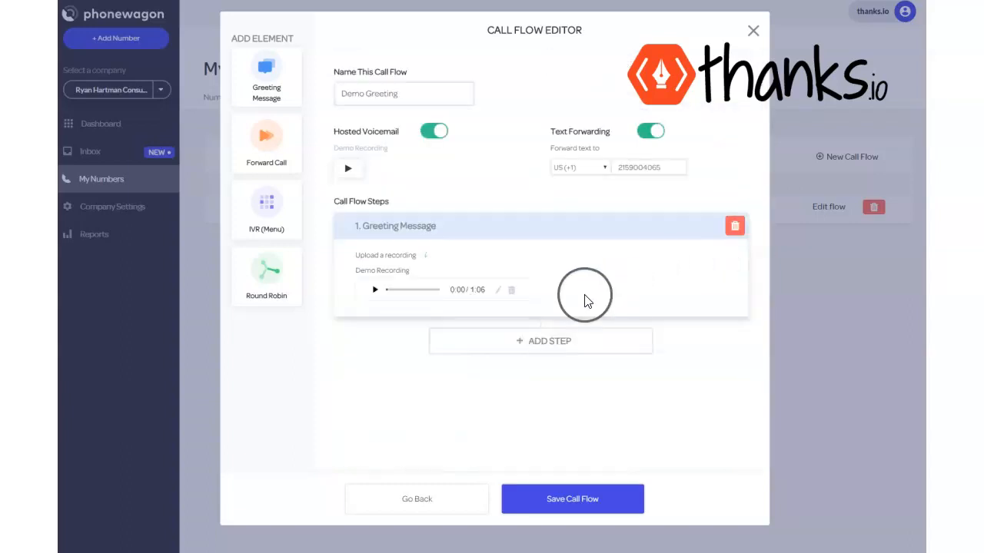
pyautogui.click(538, 500)
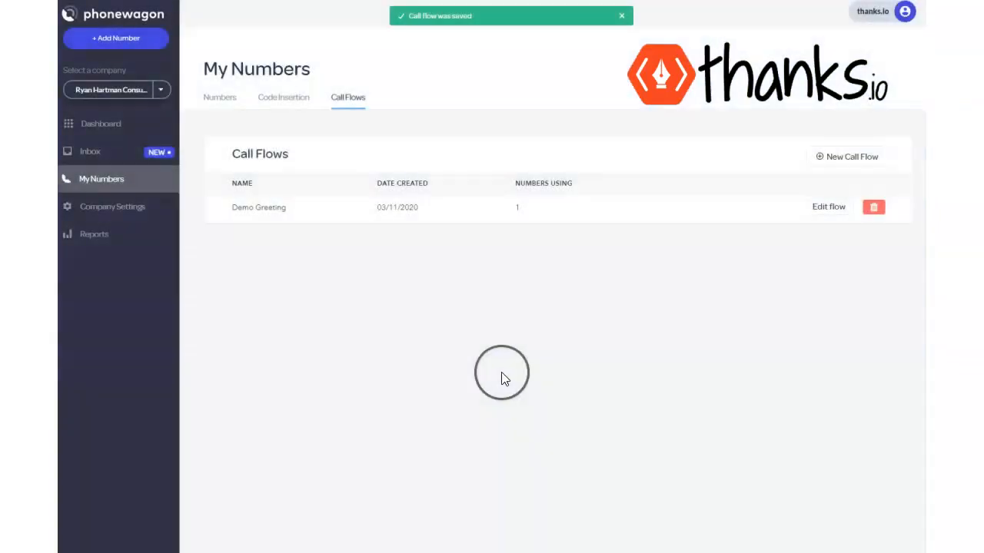
# Open the call log of the Phone Tracking Demo campaign from the list of numbers.
pyautogui.click(105, 192)
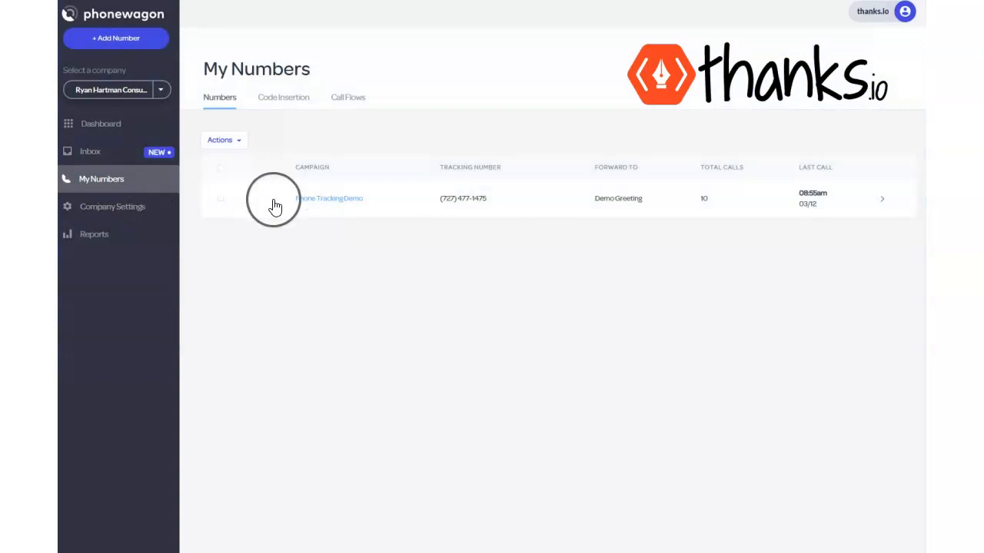
pyautogui.click(315, 198)
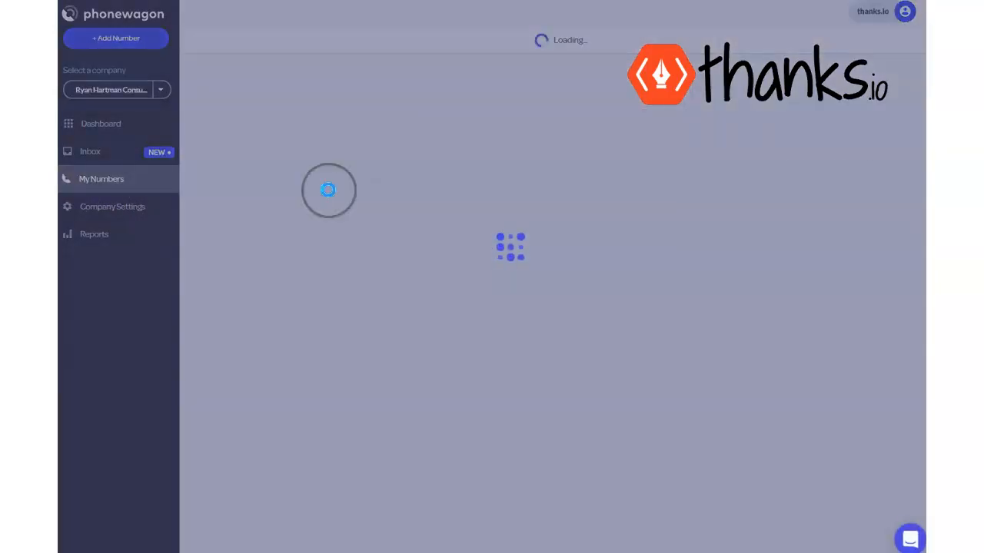
pyautogui.scroll(-2, 370, 211)
pyautogui.scroll(1, 372, 219)
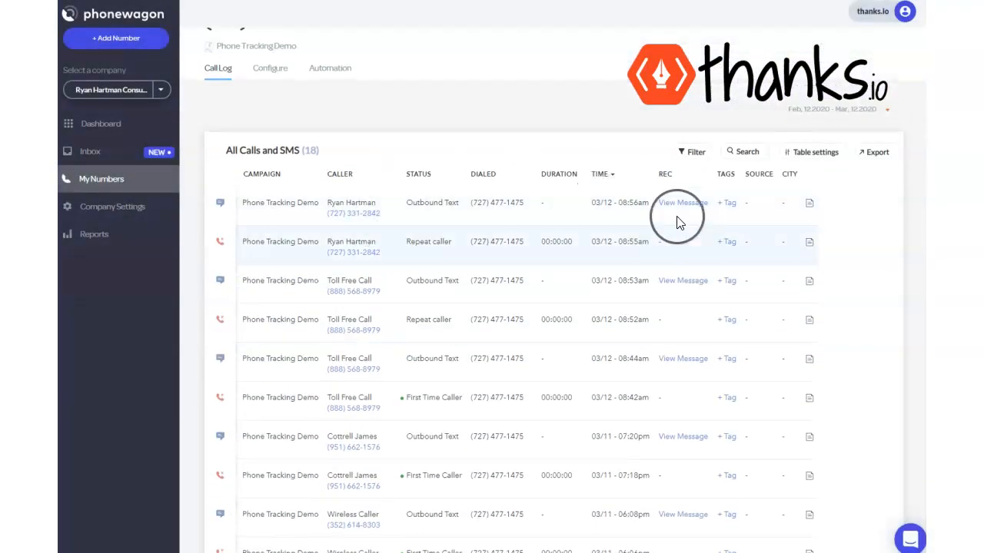
pyautogui.scroll(-1, 714, 226)
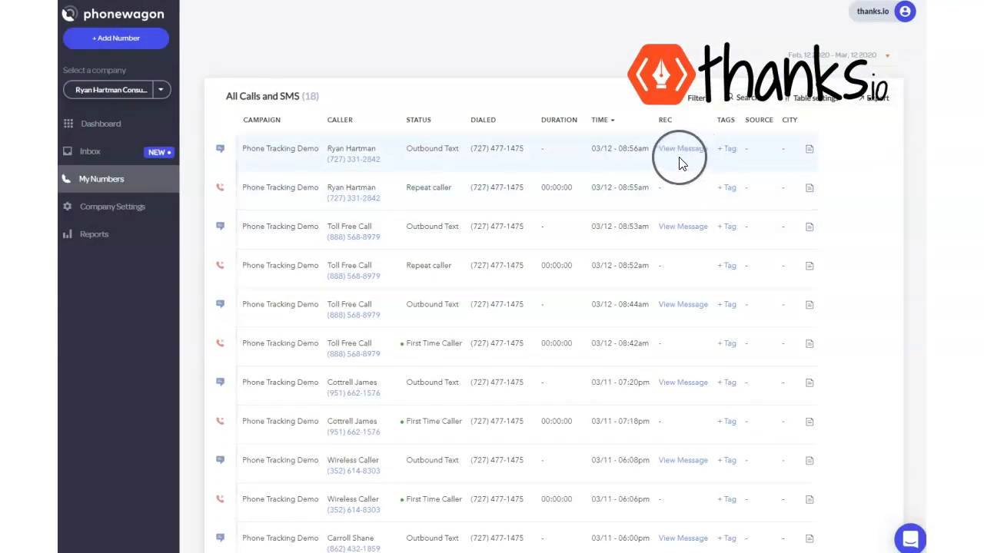
# Look at the tag and note options for the most recent outbound text in the call log.
pyautogui.click(725, 151)
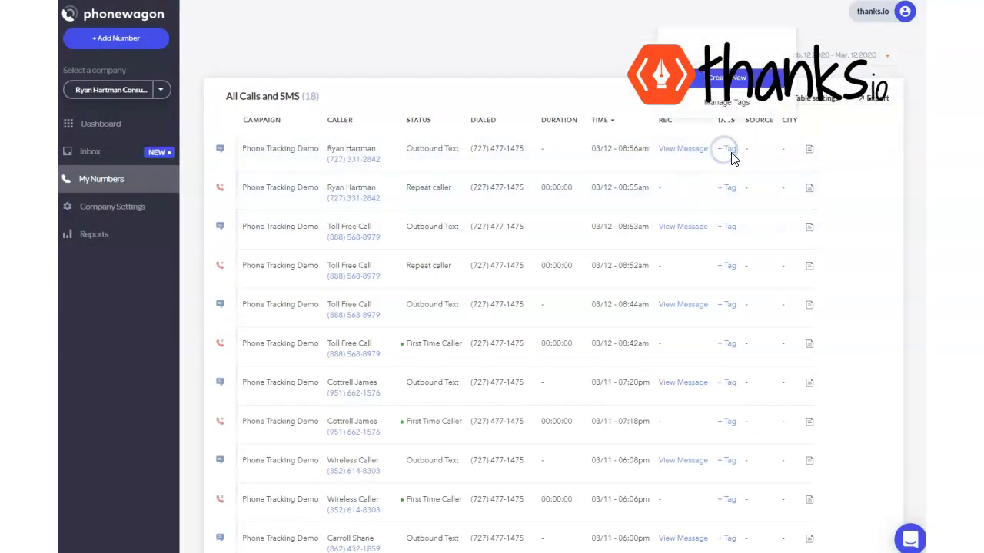
pyautogui.click(847, 141)
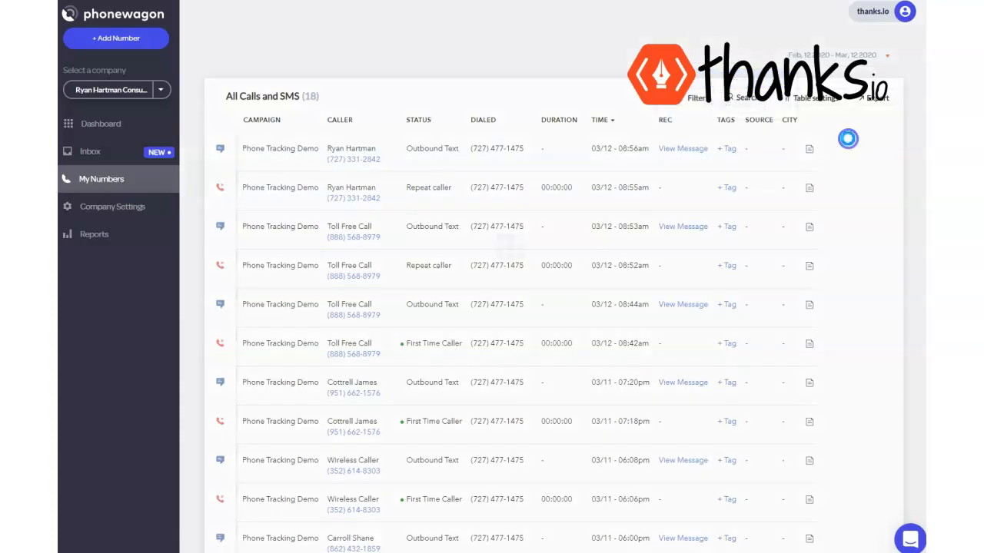
pyautogui.click(811, 151)
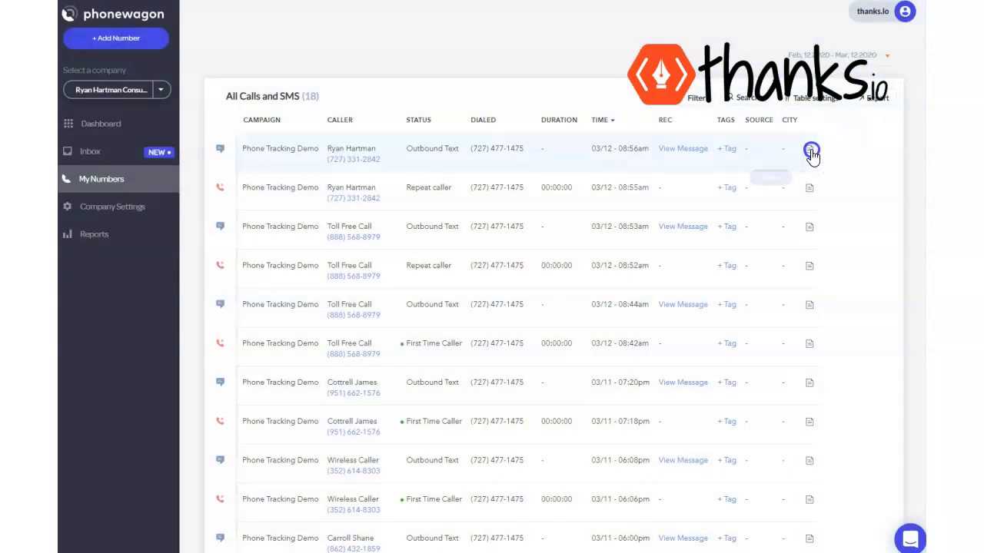
pyautogui.click(520, 77)
# Look through the Phone Tracking Demo log of calls and outbound texts, checking callers, statuses and times.
pyautogui.scroll(-3, 541, 144)
pyautogui.scroll(-3, 540, 193)
pyautogui.scroll(7, 537, 246)
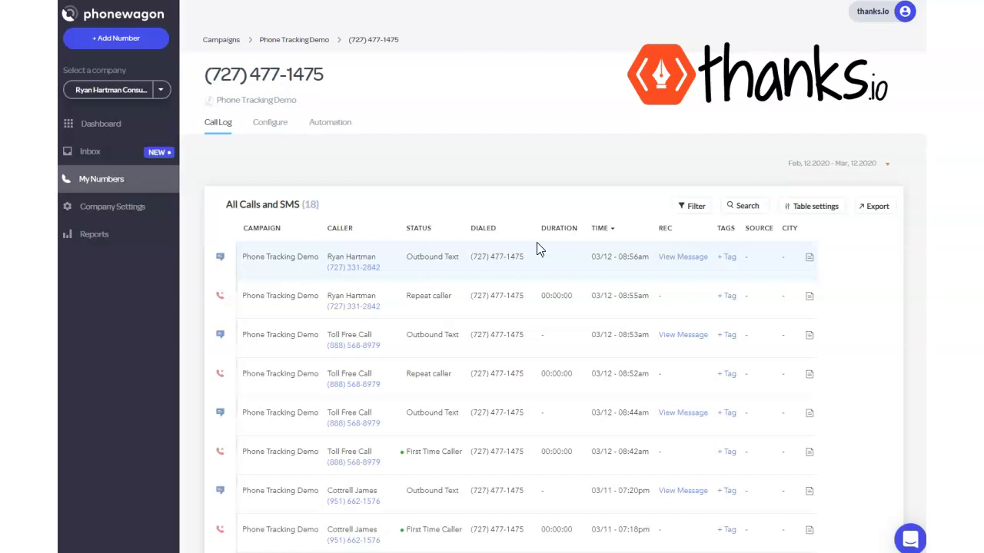
pyautogui.scroll(-5, 537, 250)
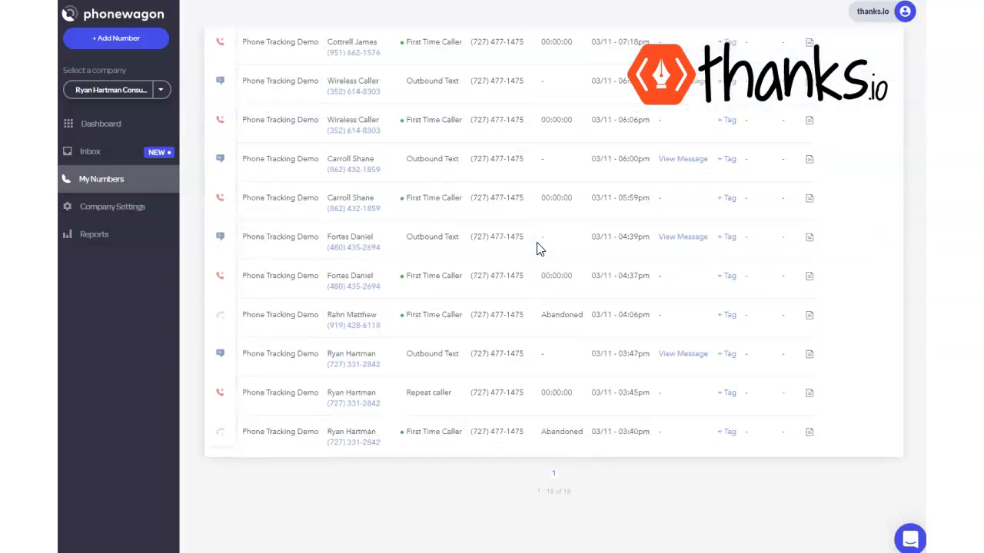
pyautogui.scroll(4, 537, 250)
pyautogui.scroll(1, 537, 247)
pyautogui.scroll(-1, 537, 243)
pyautogui.scroll(1, 538, 243)
pyautogui.click(576, 265)
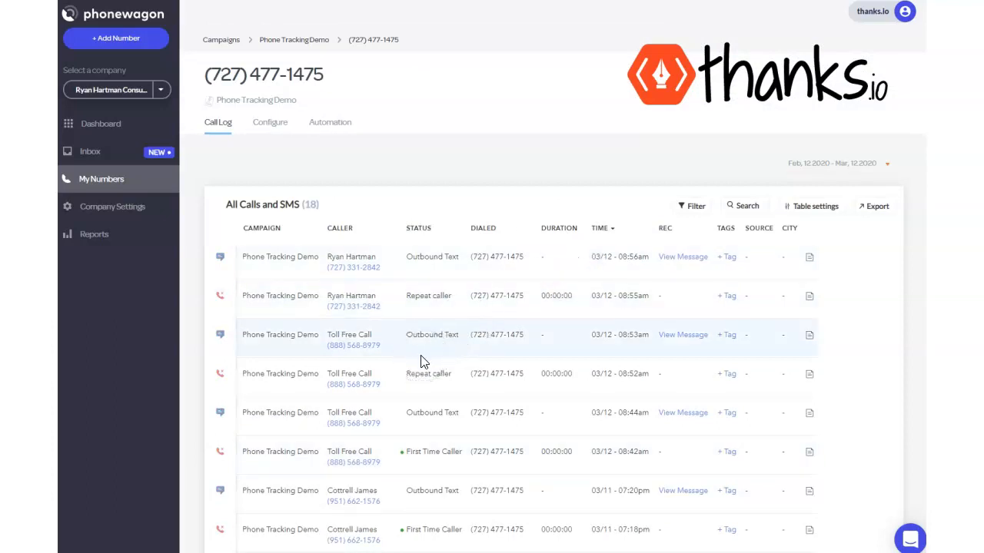
pyautogui.scroll(-3, 416, 350)
pyautogui.scroll(3, 416, 350)
pyautogui.scroll(-3, 416, 350)
pyautogui.scroll(3, 416, 350)
pyautogui.scroll(-3, 407, 338)
pyautogui.scroll(3, 406, 343)
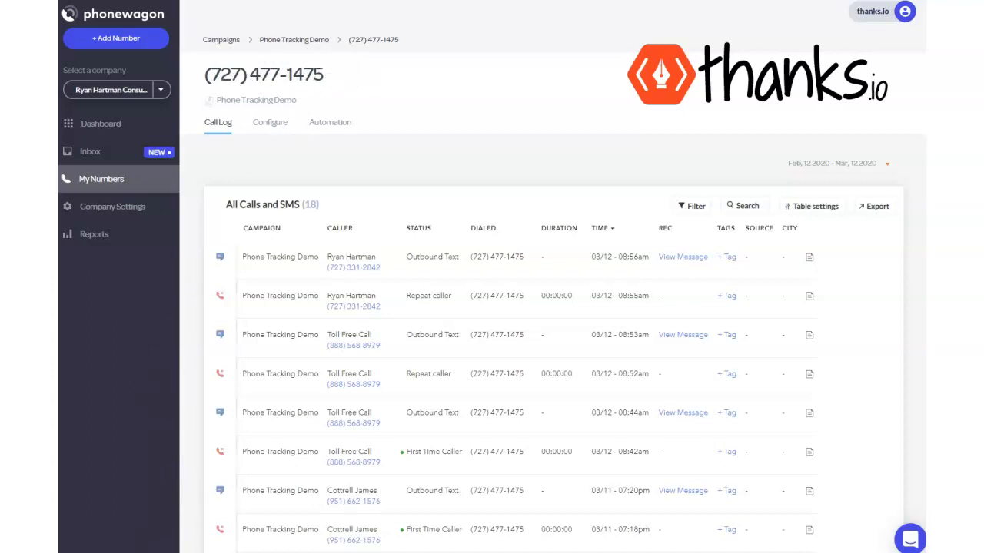
pyautogui.moveTo(223, 51)
pyautogui.mouseDown()
pyautogui.moveTo(193, 42)
pyautogui.moveTo(259, 96)
pyautogui.moveTo(348, 63)
pyautogui.moveTo(204, 48)
pyautogui.mouseUp()
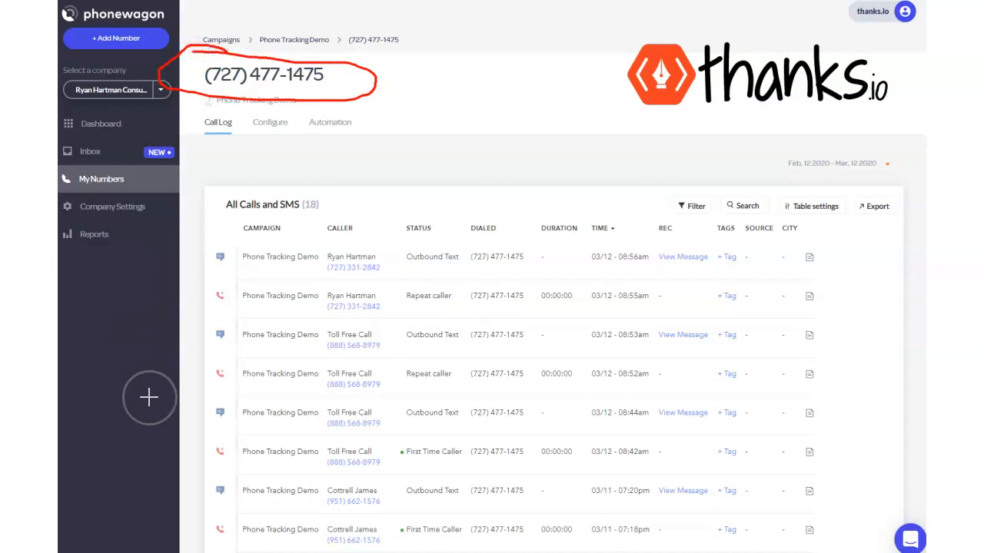